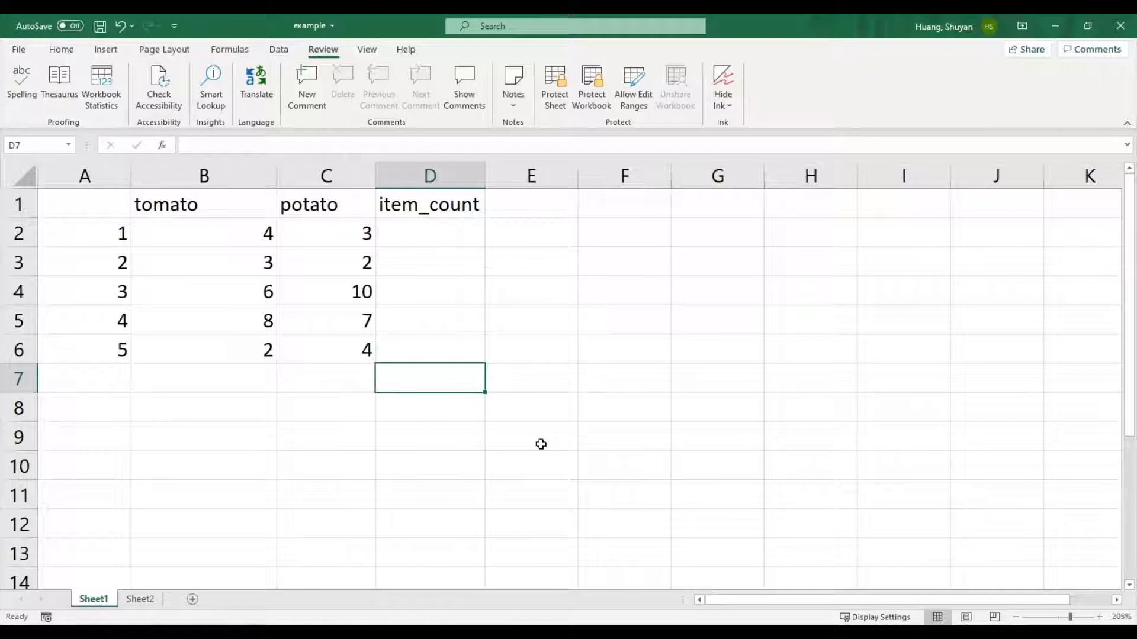
Enter the formula =B2+C2 in the first item_count cell, D2, adding the tomato and potato counts
left_click(436, 235)
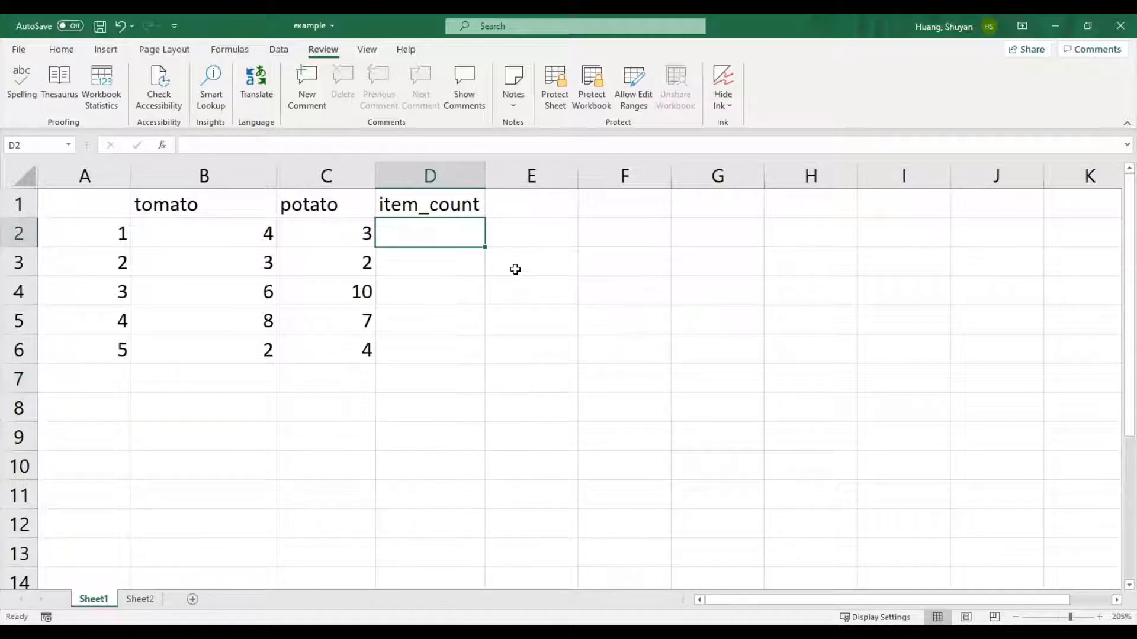
type("=")
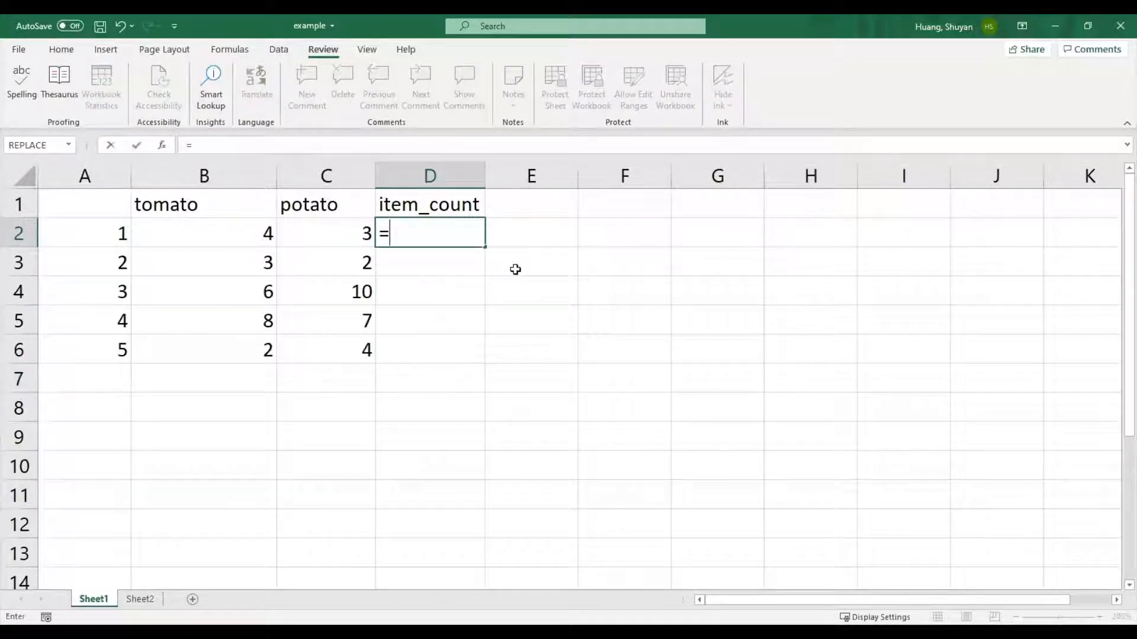
left_click(240, 243)
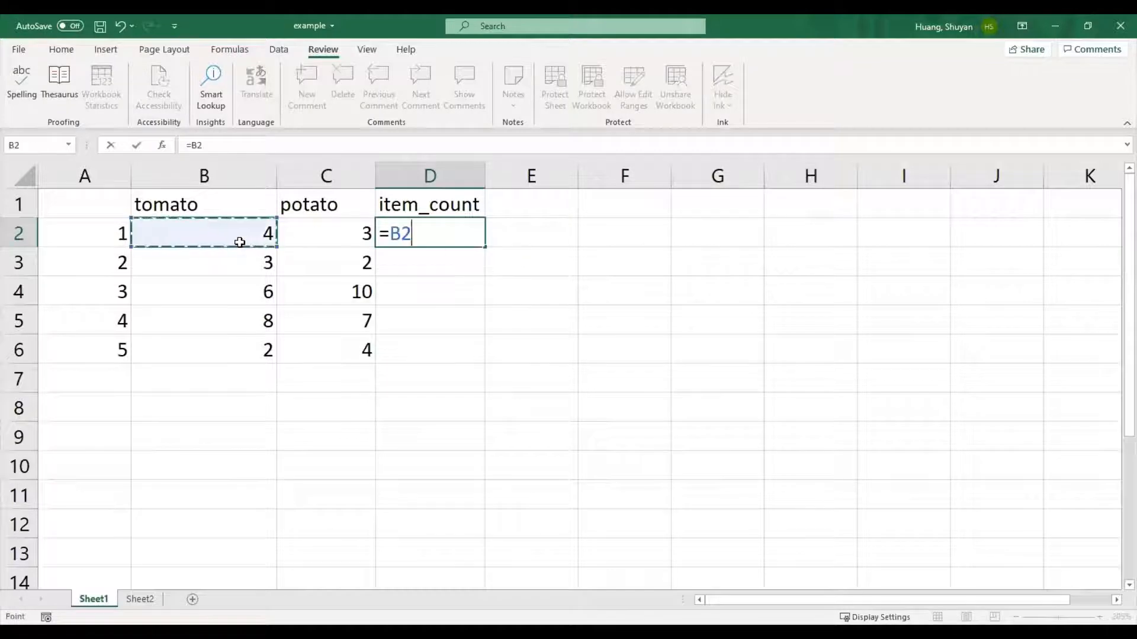
type("+")
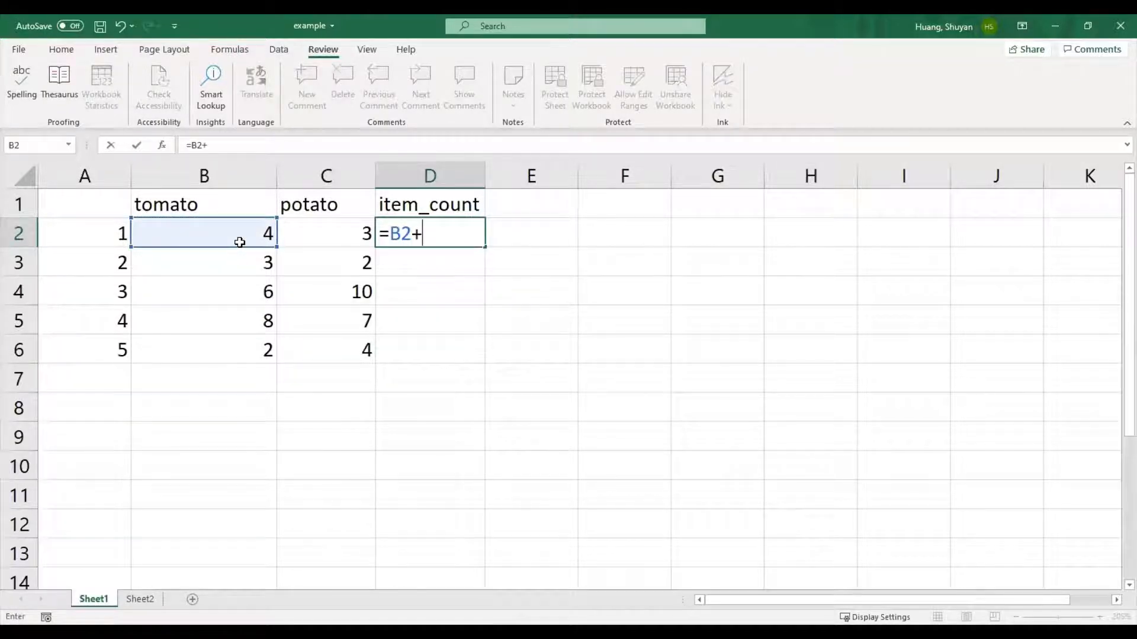
left_click(346, 234)
key("Return")
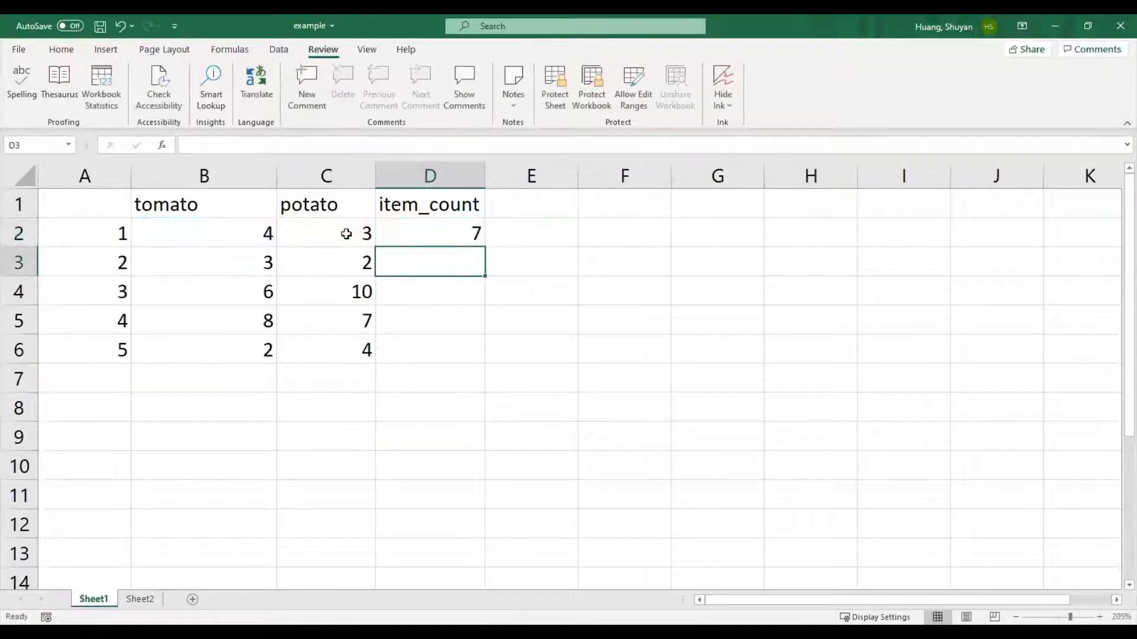
Fill the item_count formula in D2 down through D6
left_click(453, 236)
left_click_drag(484, 246, 464, 362)
left_click(602, 330)
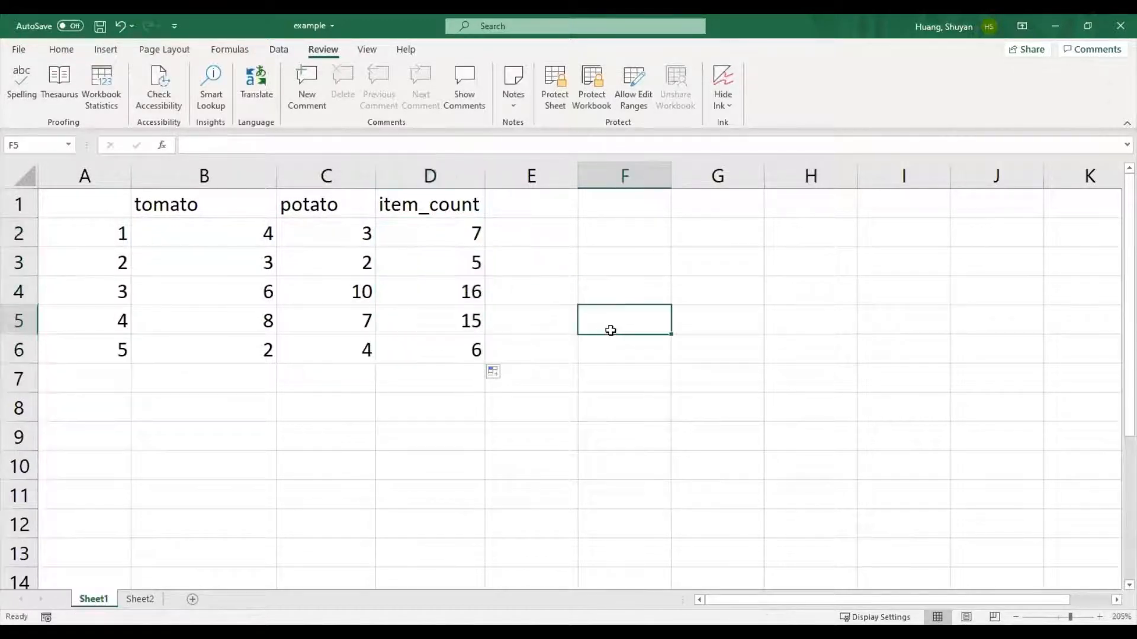
Examine the copied formulas in D3 and D4 to check which row's cells each one references
left_click(450, 266)
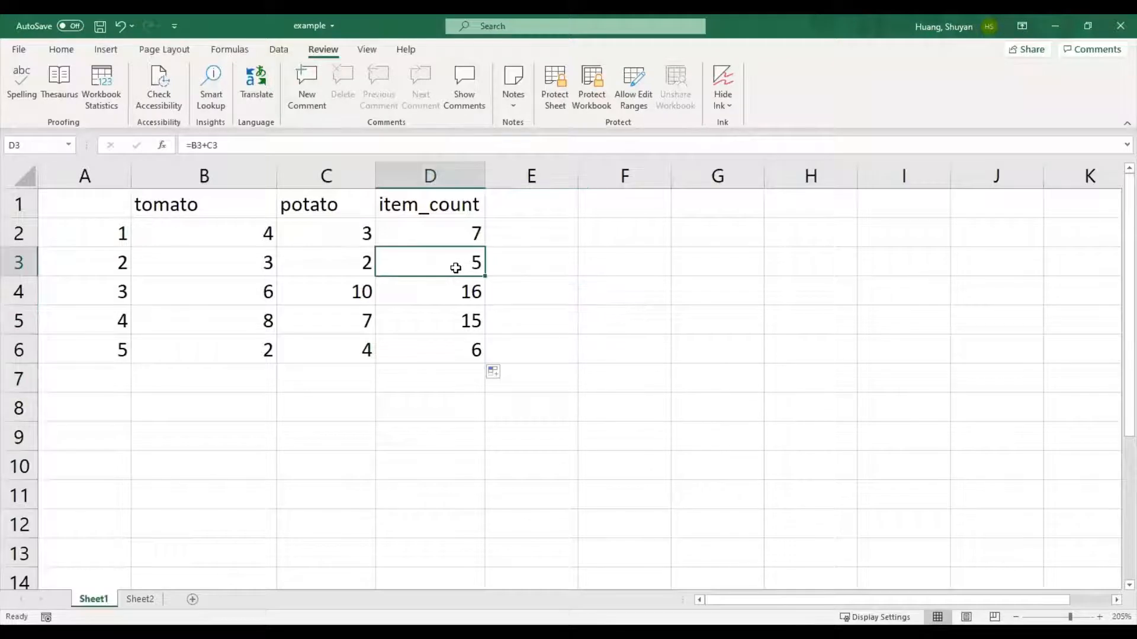
double_click(458, 268)
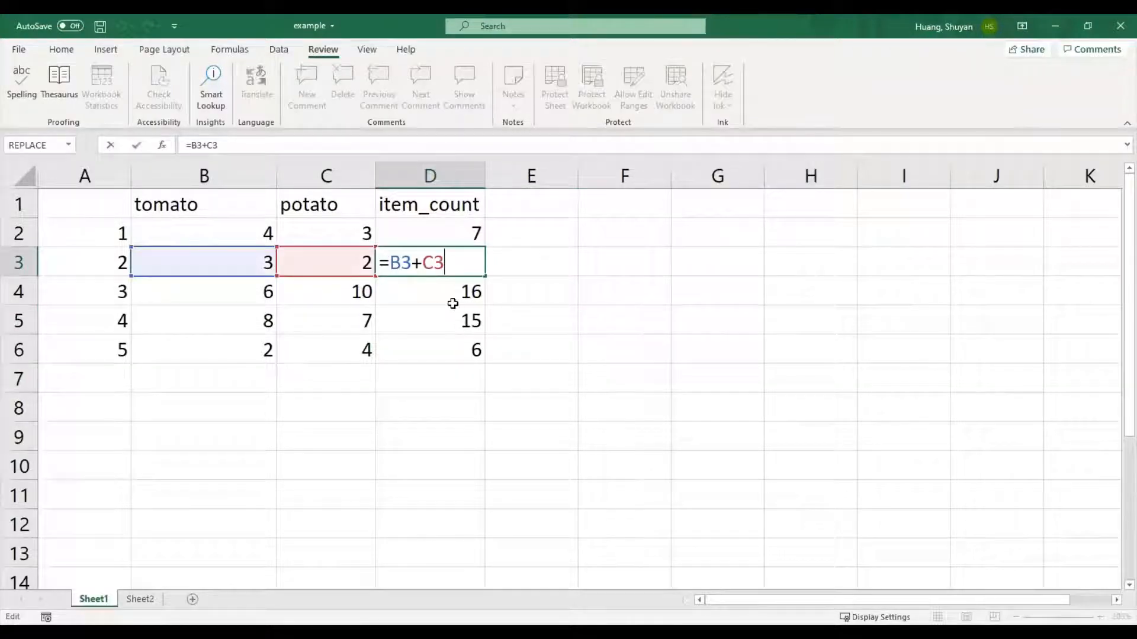
left_click(453, 304)
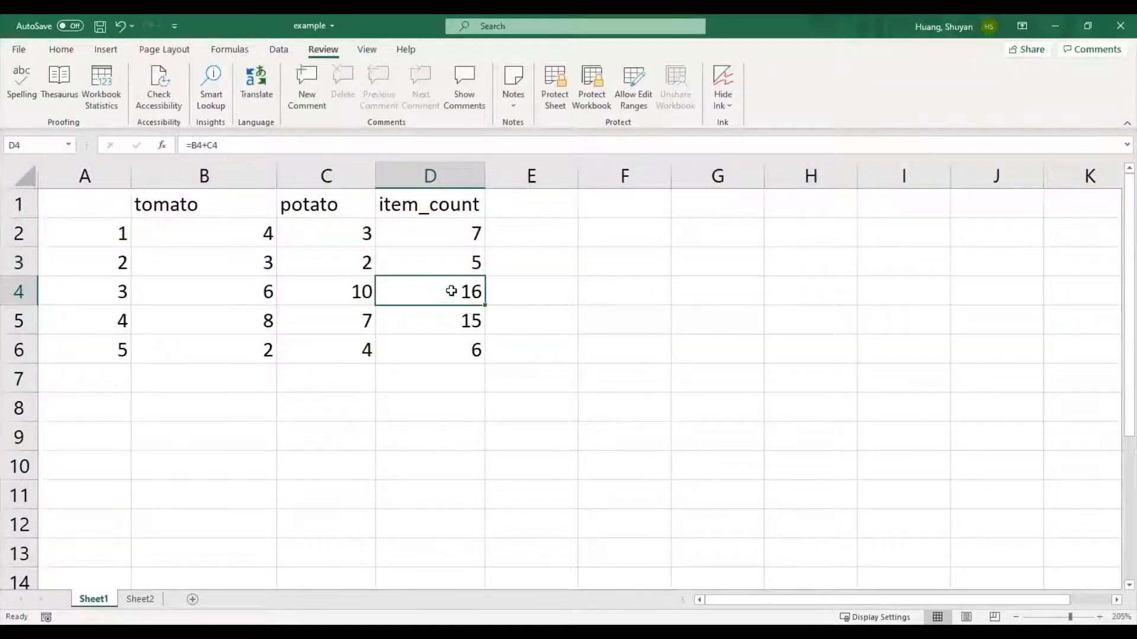
double_click(451, 291)
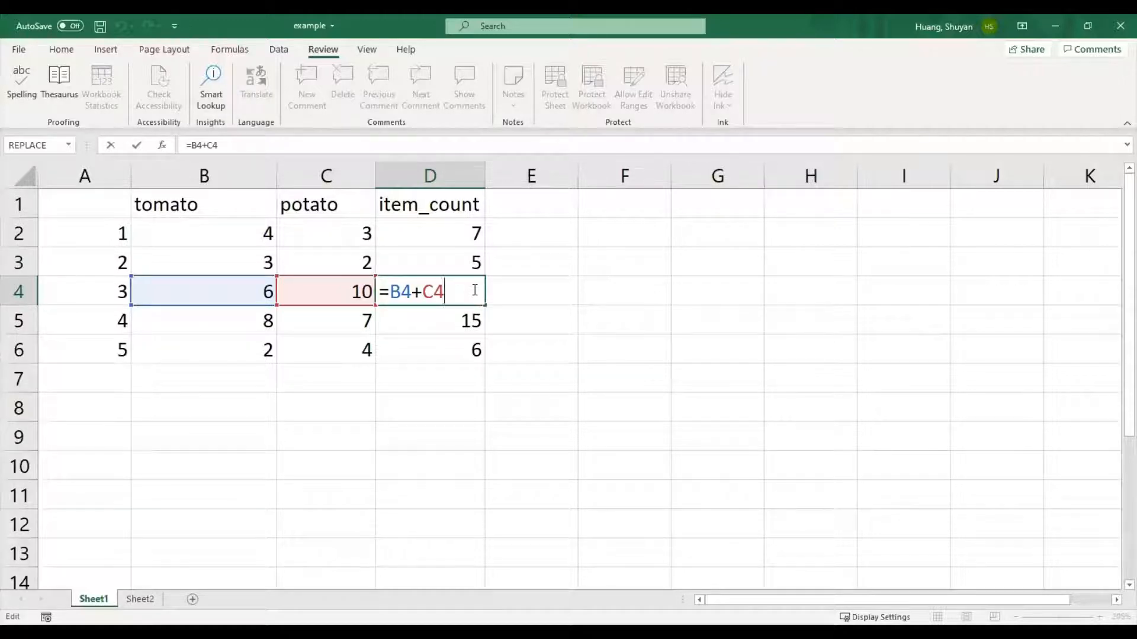
key("Return")
double_click(460, 268)
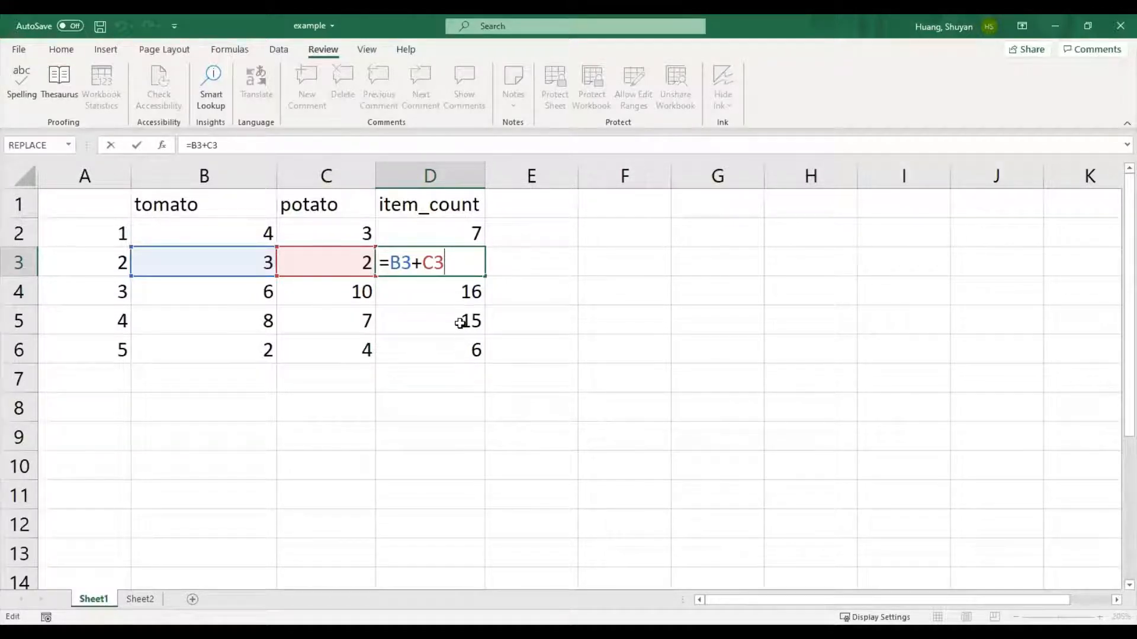
key("Return")
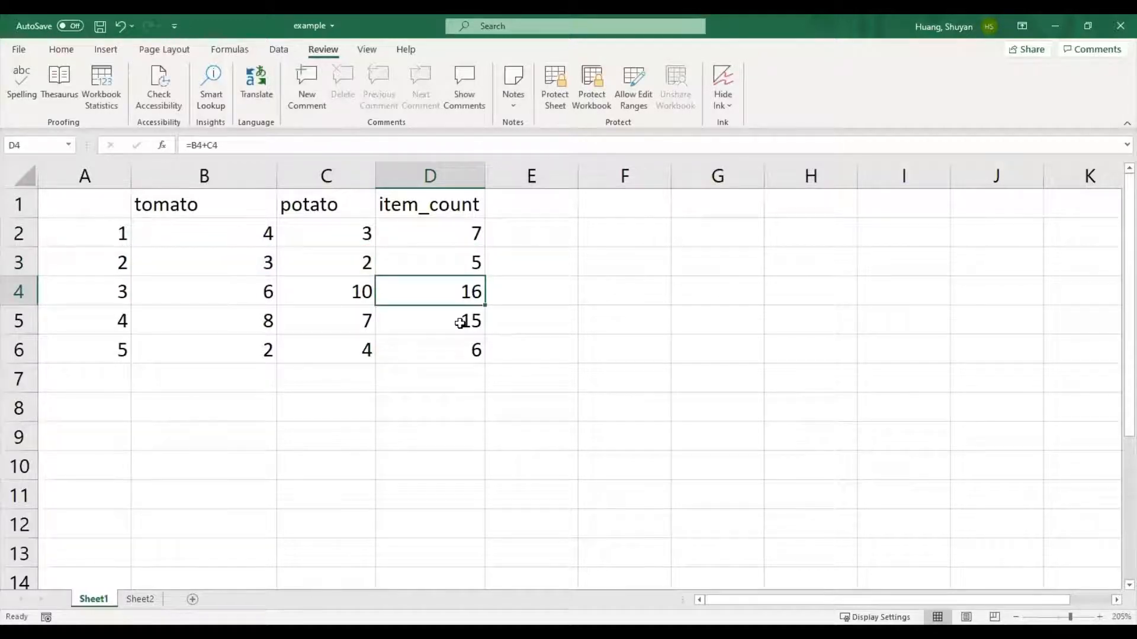
double_click(454, 292)
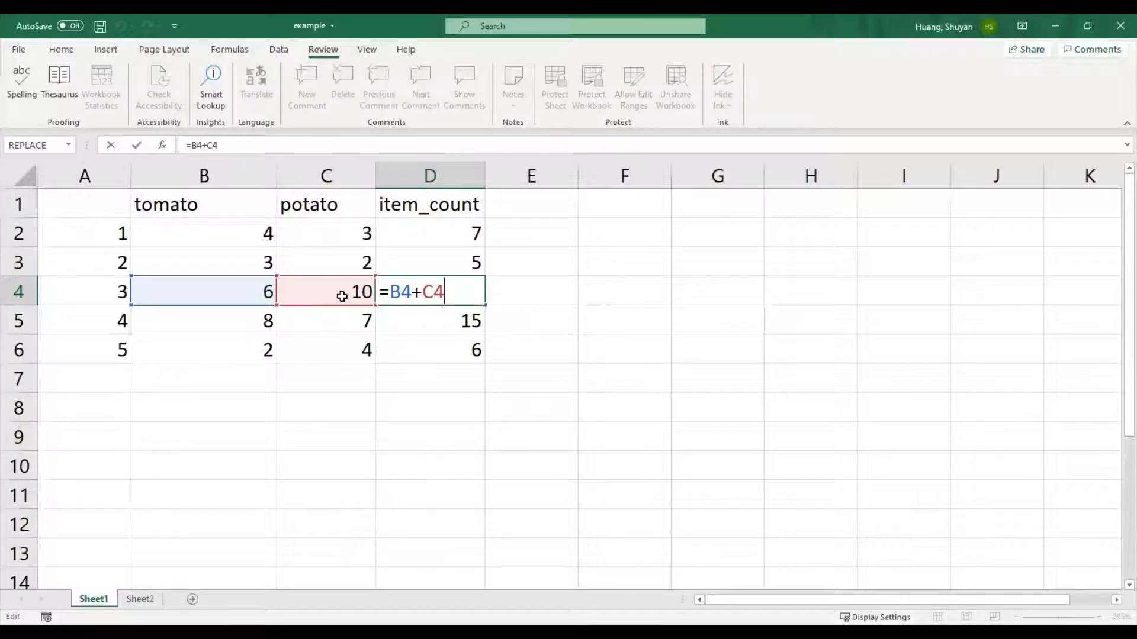
key("Return")
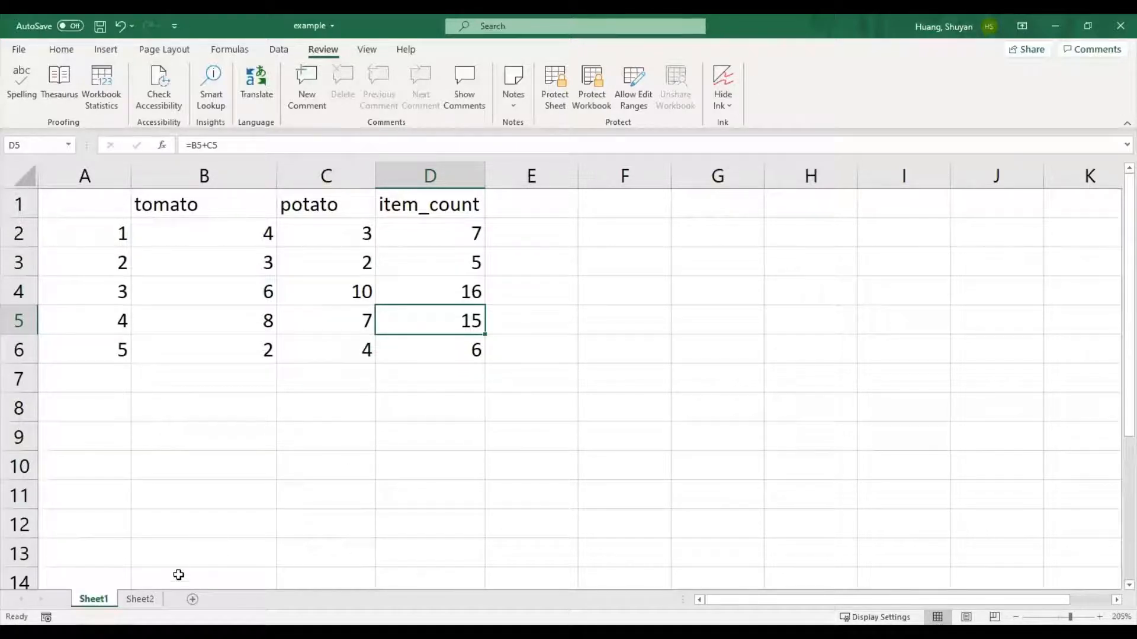
Switch to Sheet2 and inspect the tomato and potato prices in G2 and G3
left_click(139, 599)
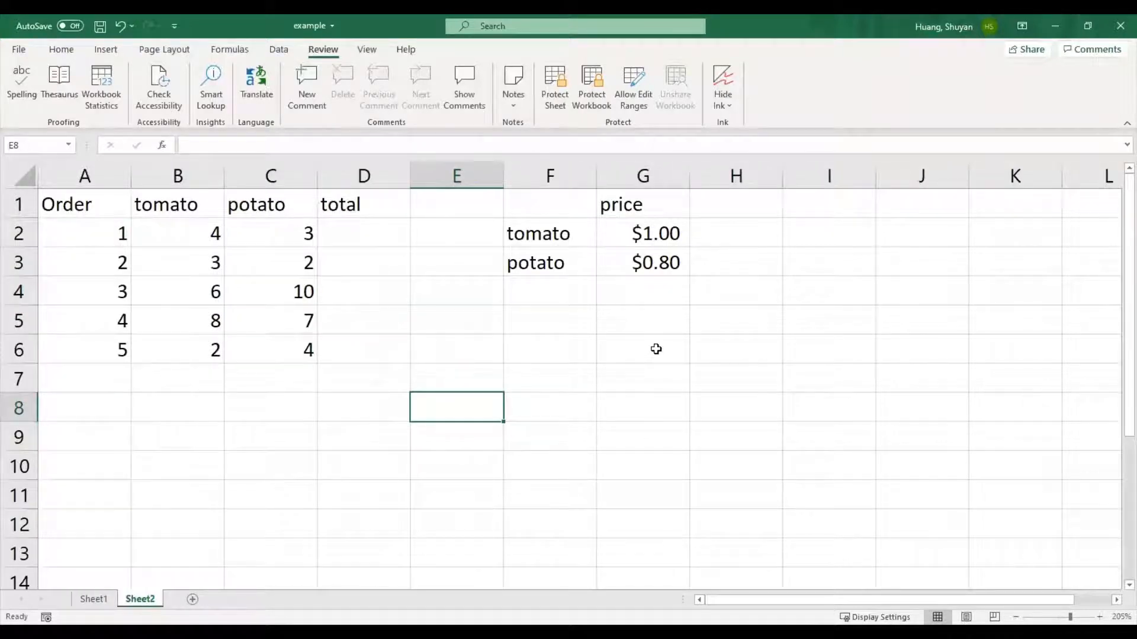
left_click(642, 235)
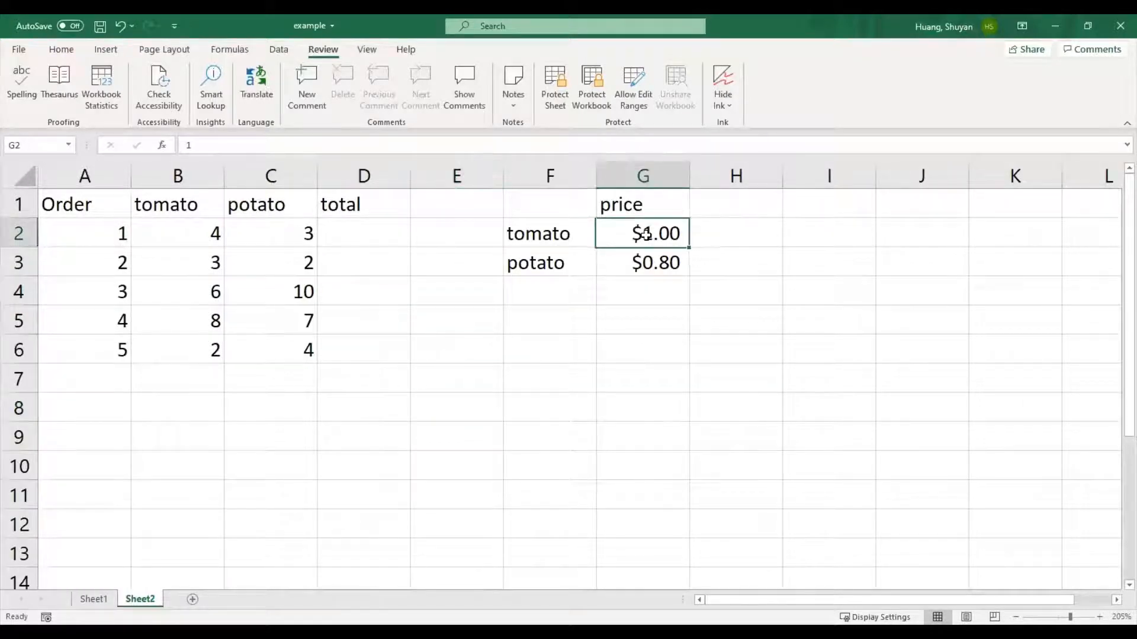
left_click(655, 264)
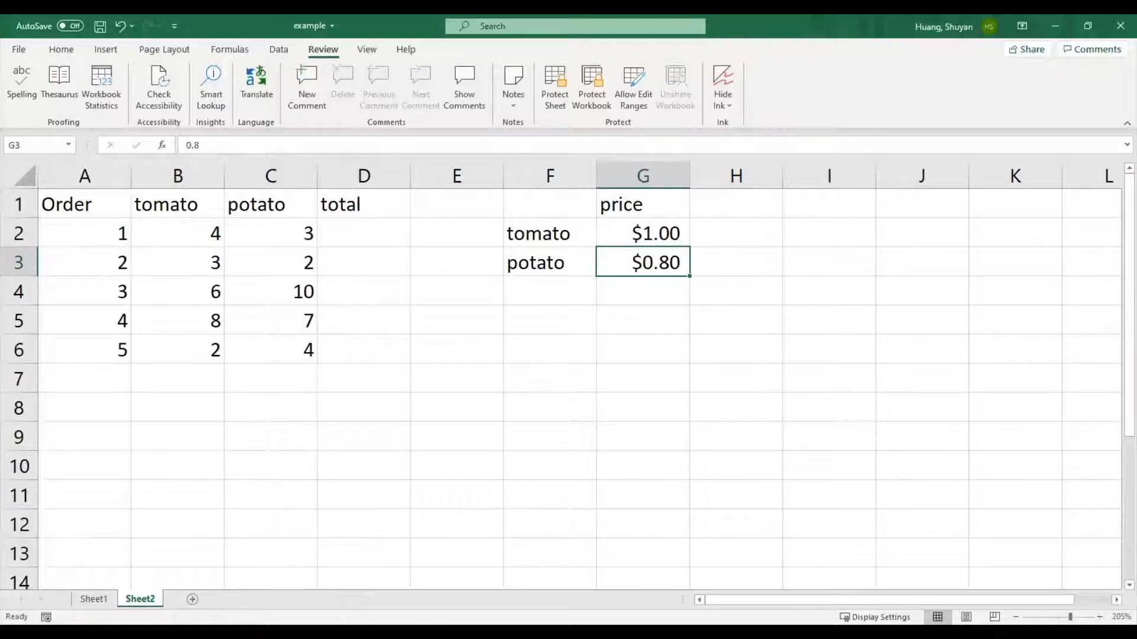
Enter the formula =B2*G2+C2*G3 in total cell D2, multiplying each quantity by its price
double_click(379, 231)
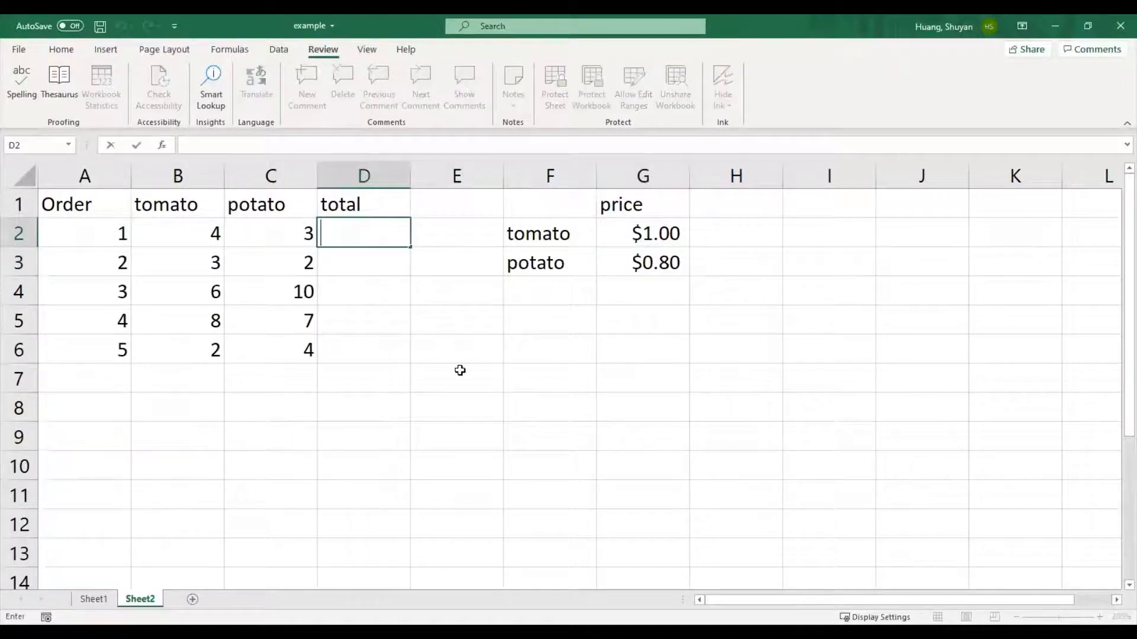
type("=")
left_click(204, 241)
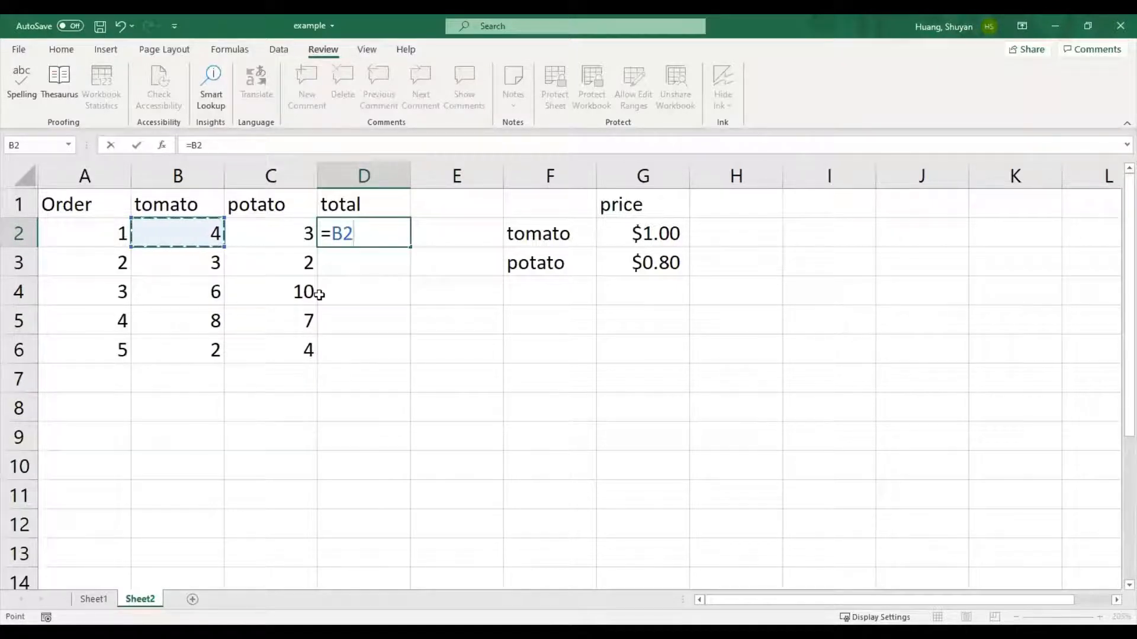
type("*")
left_click(632, 236)
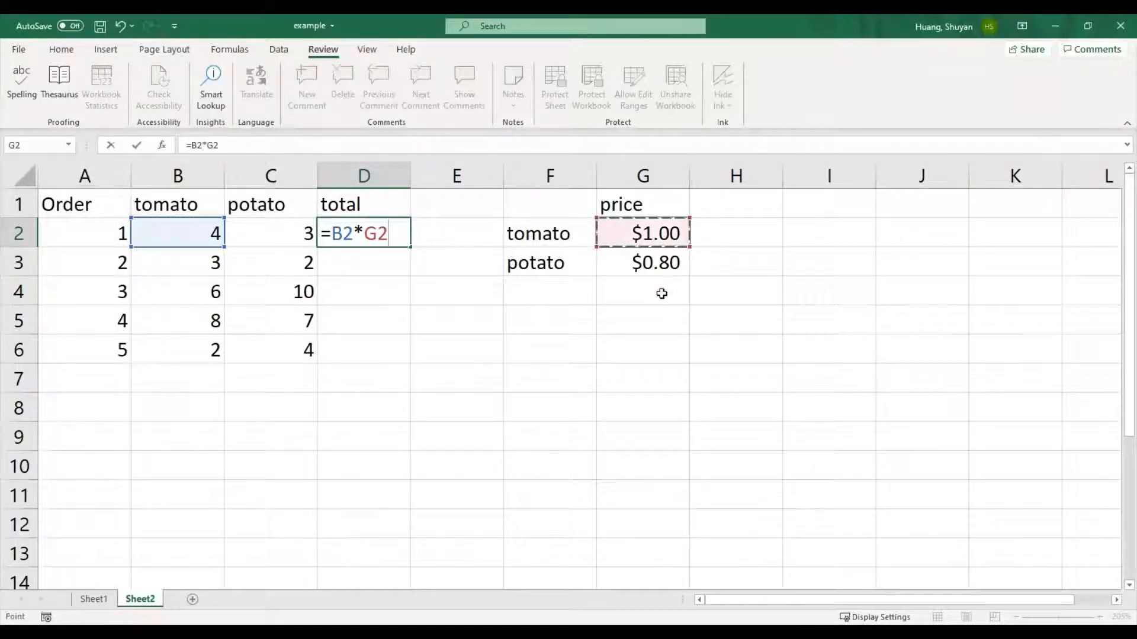
type("+")
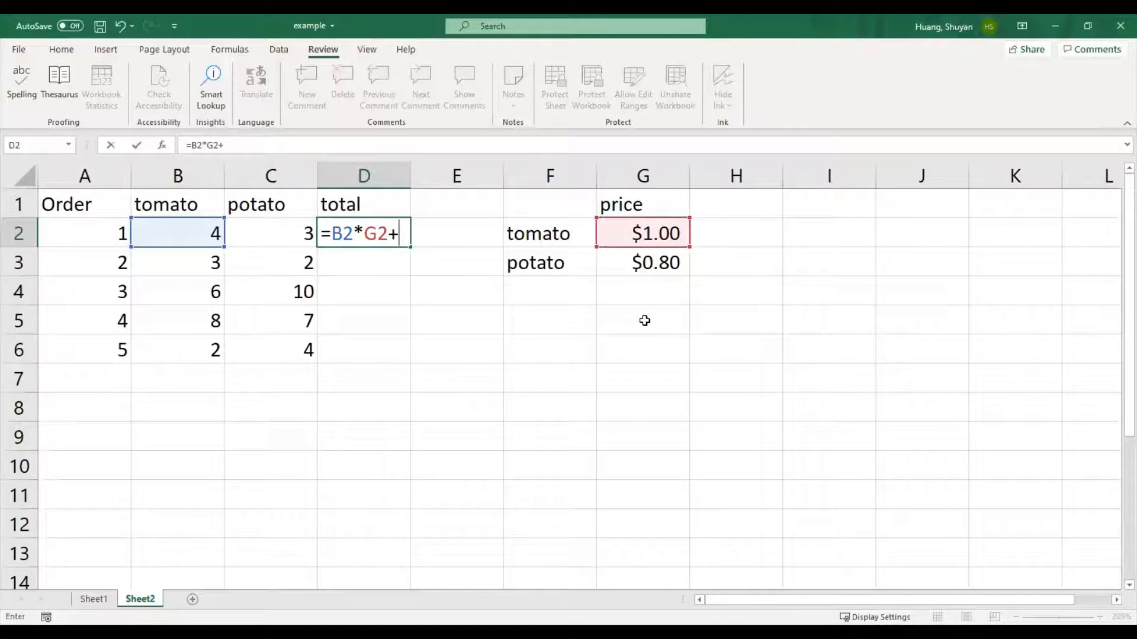
left_click(256, 234)
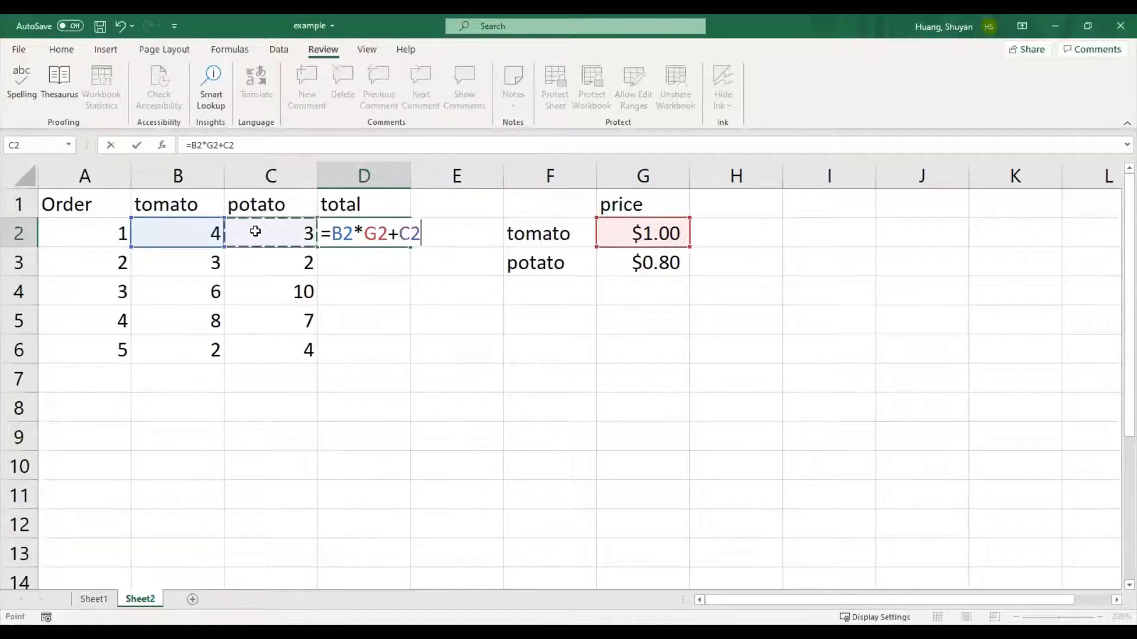
type("*")
left_click(656, 256)
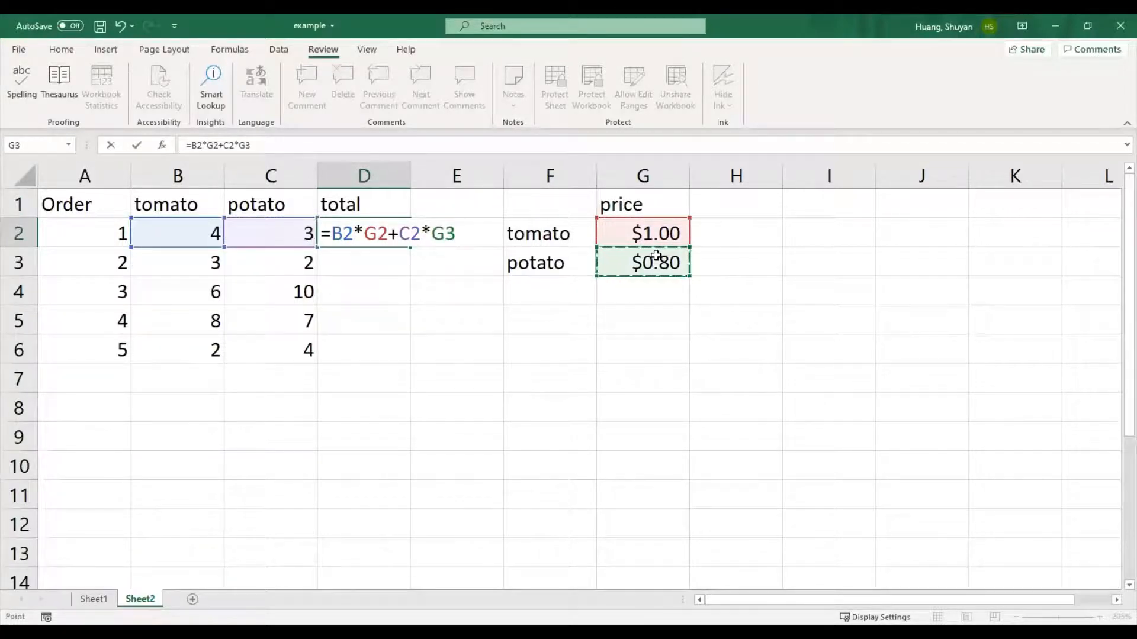
key("Return")
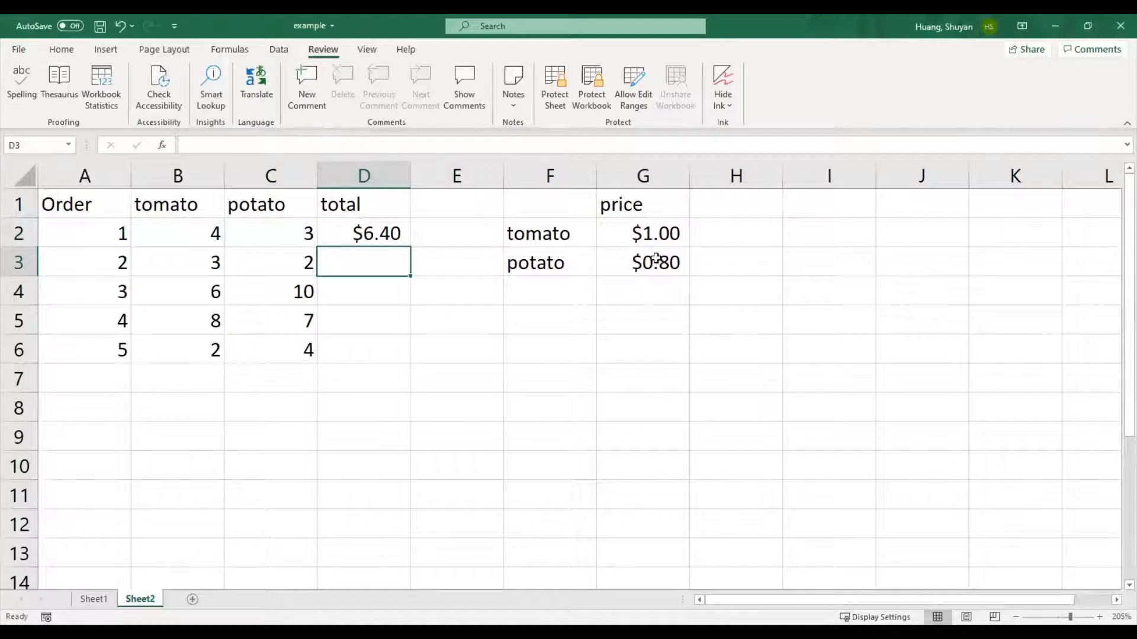
Fill the total formula in D2 down through D6
left_click(386, 236)
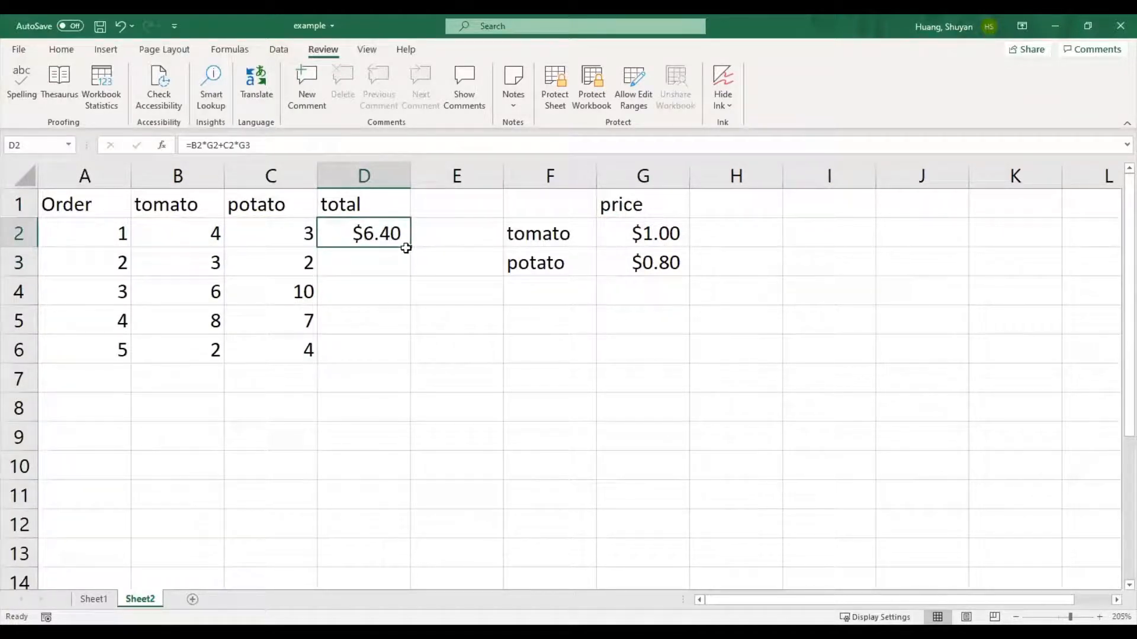
left_click_drag(406, 248, 402, 360)
left_click_drag(385, 299, 402, 349)
key("Down")
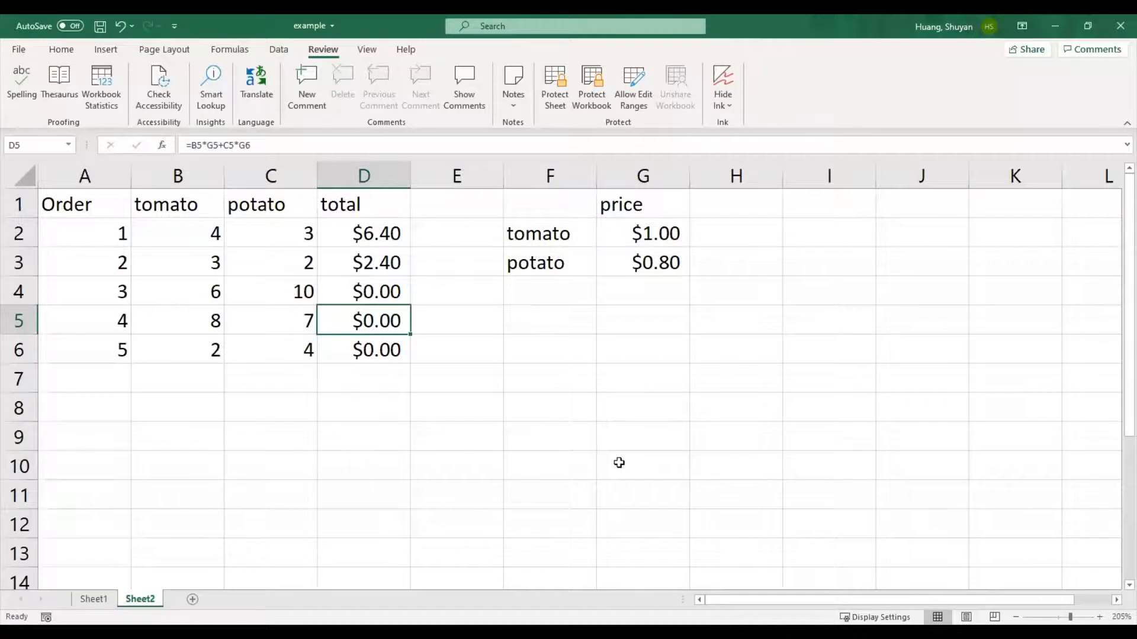
Inspect the copied total formula in D4 and compare its references with price cells G2 and G3
double_click(383, 293)
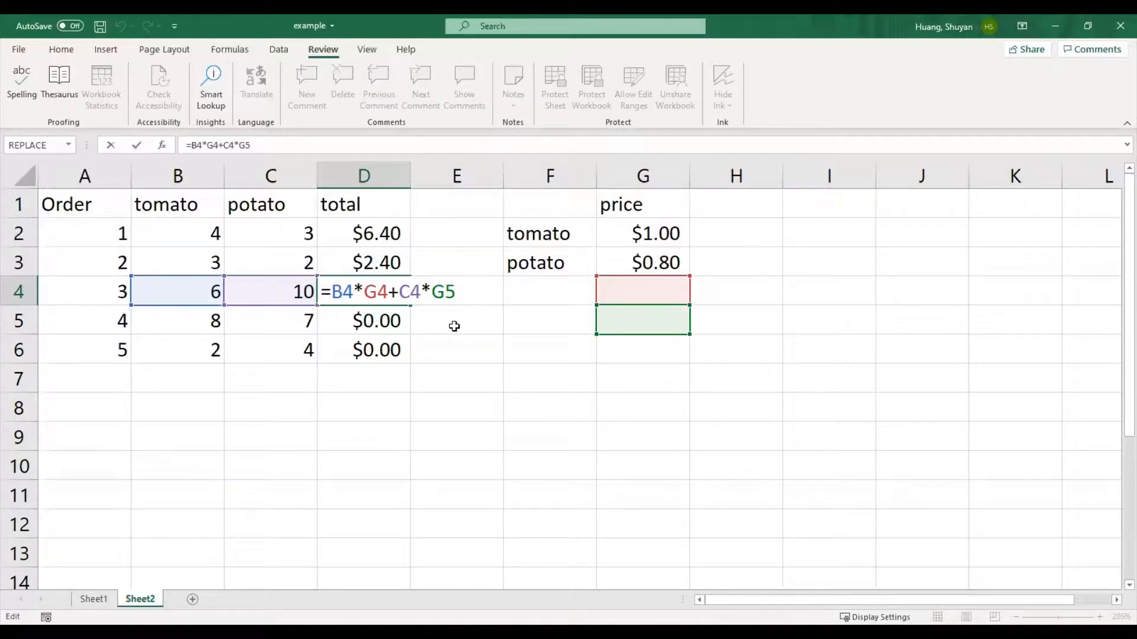
key("Return")
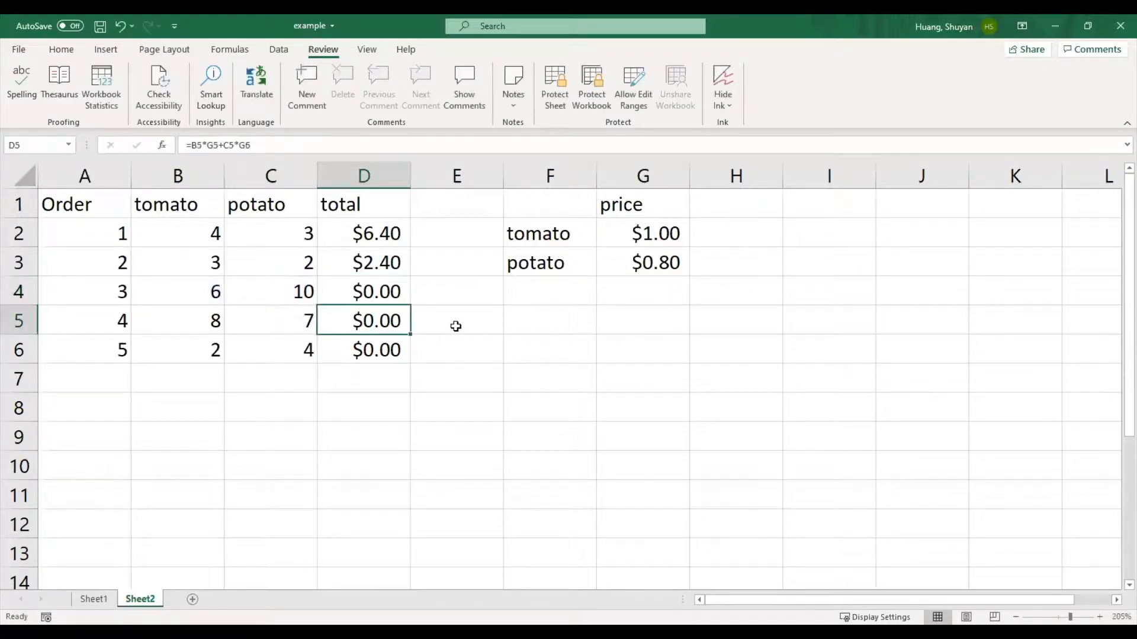
left_click(649, 231)
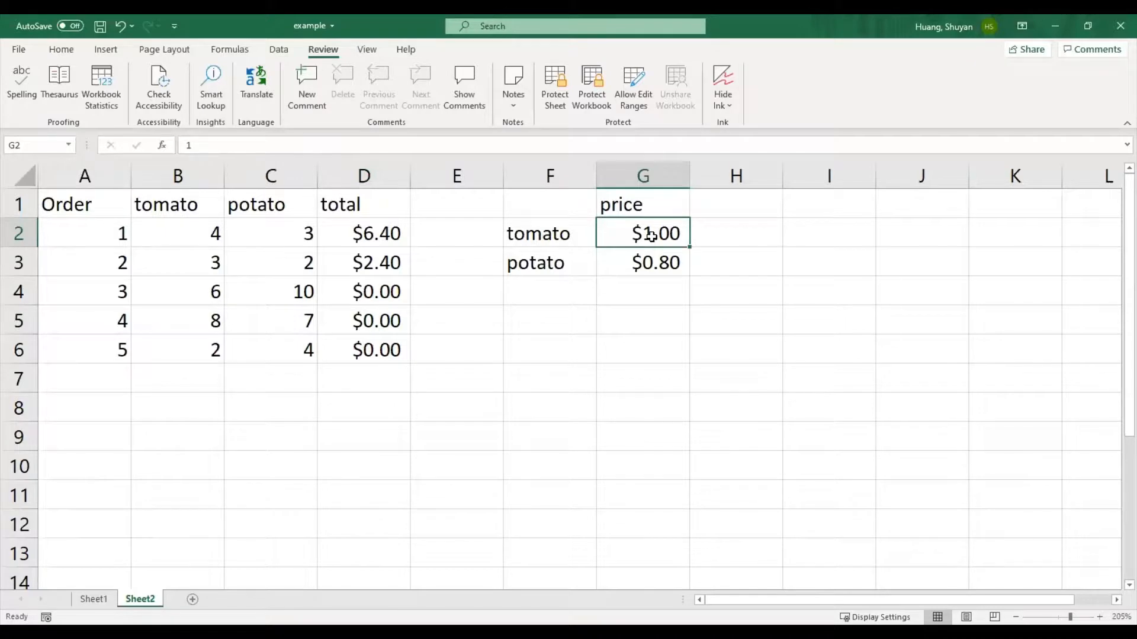
left_click(659, 268)
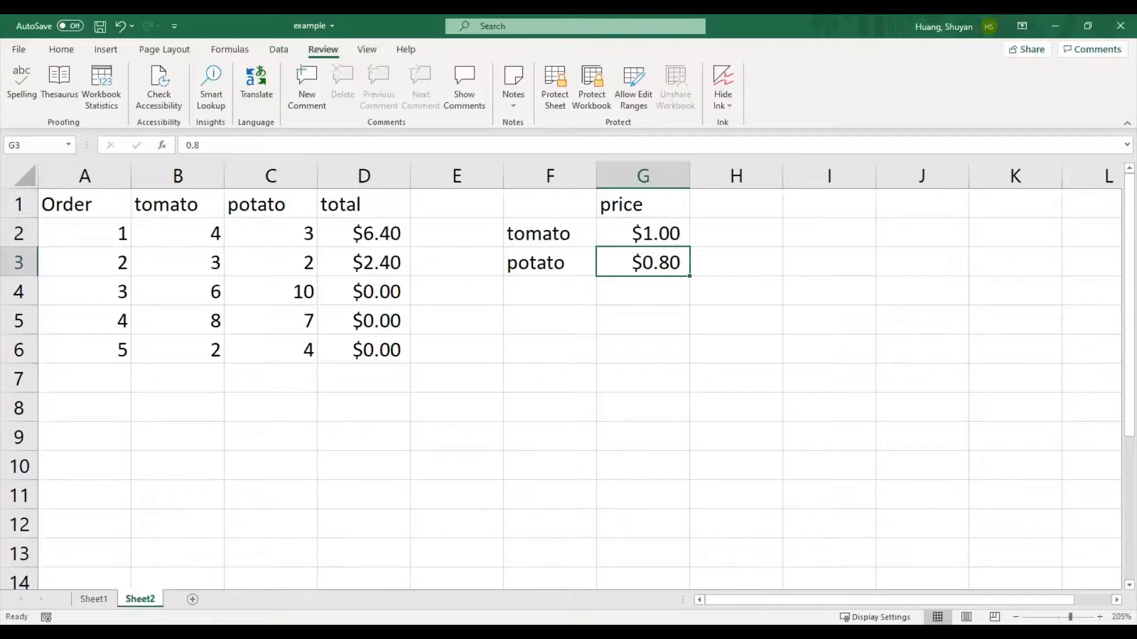
Make the price references in D3's total formula absolute, giving =B3*$G$3+C3*$G$4
left_click(364, 261)
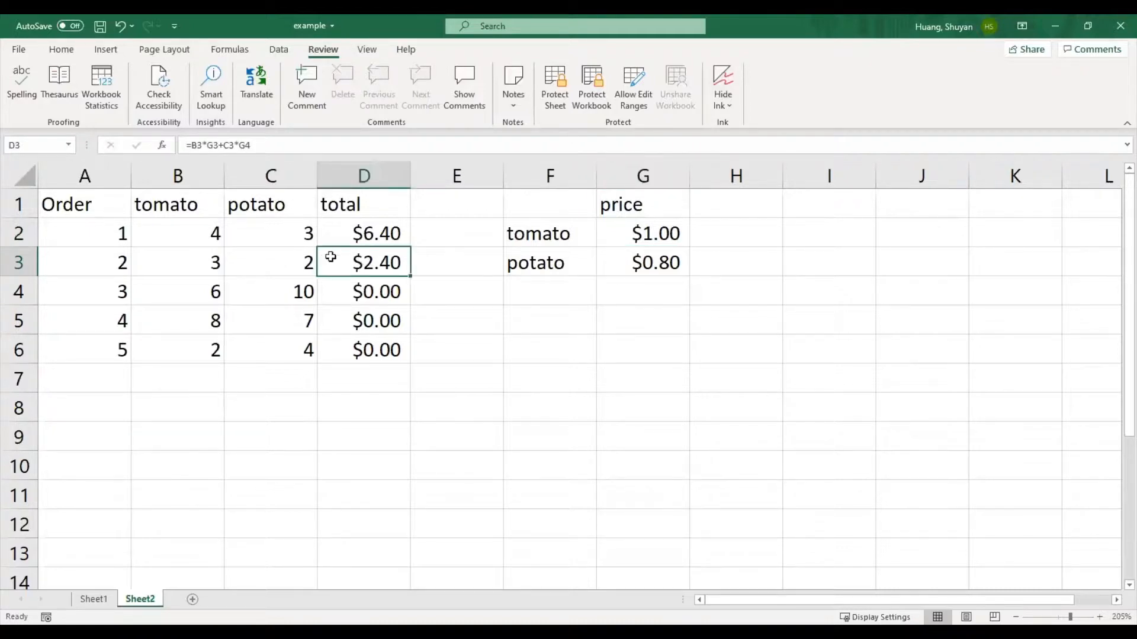
double_click(367, 264)
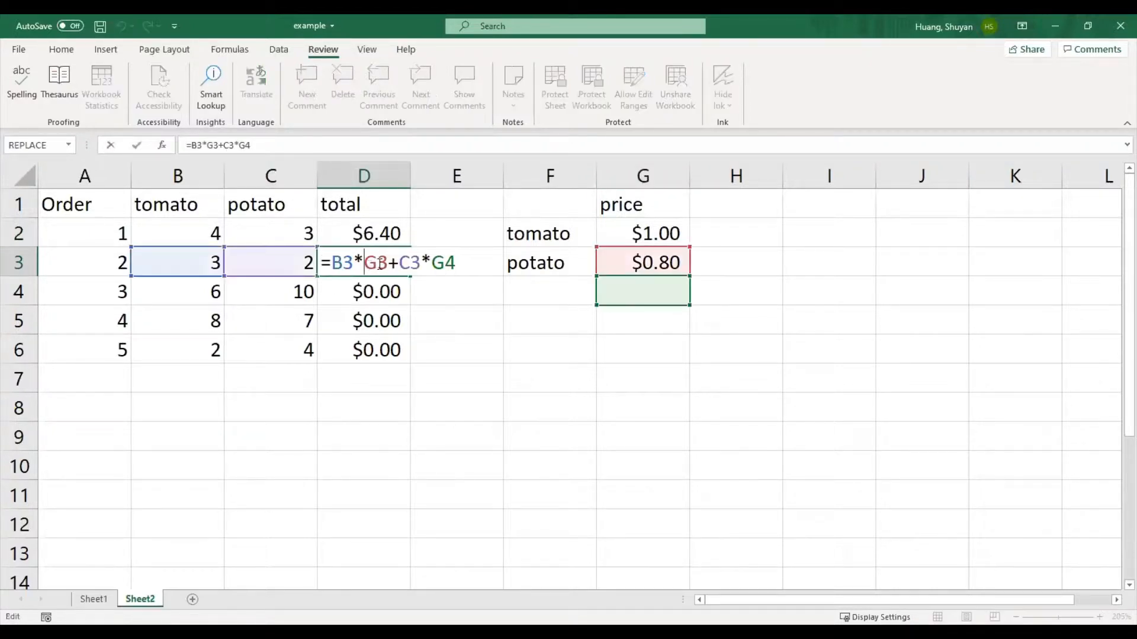
left_click_drag(368, 264, 389, 262)
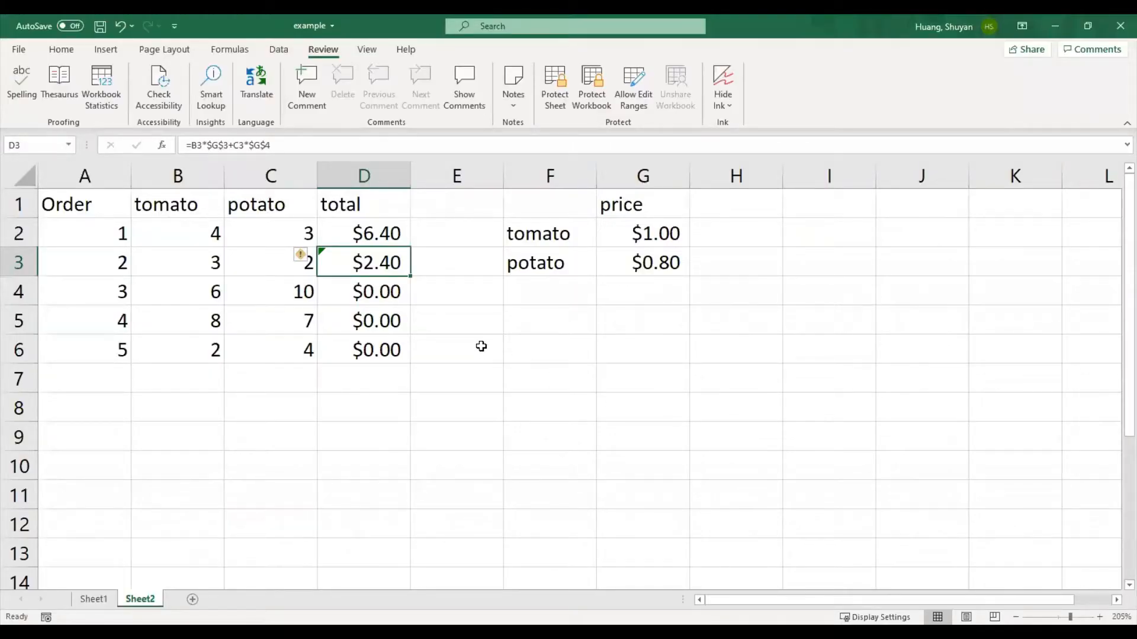
Make the price references in D2's total formula absolute, giving =B2*$G$2+C2*$G$3, and fill the formula down through D6
left_click(380, 234)
double_click(380, 233)
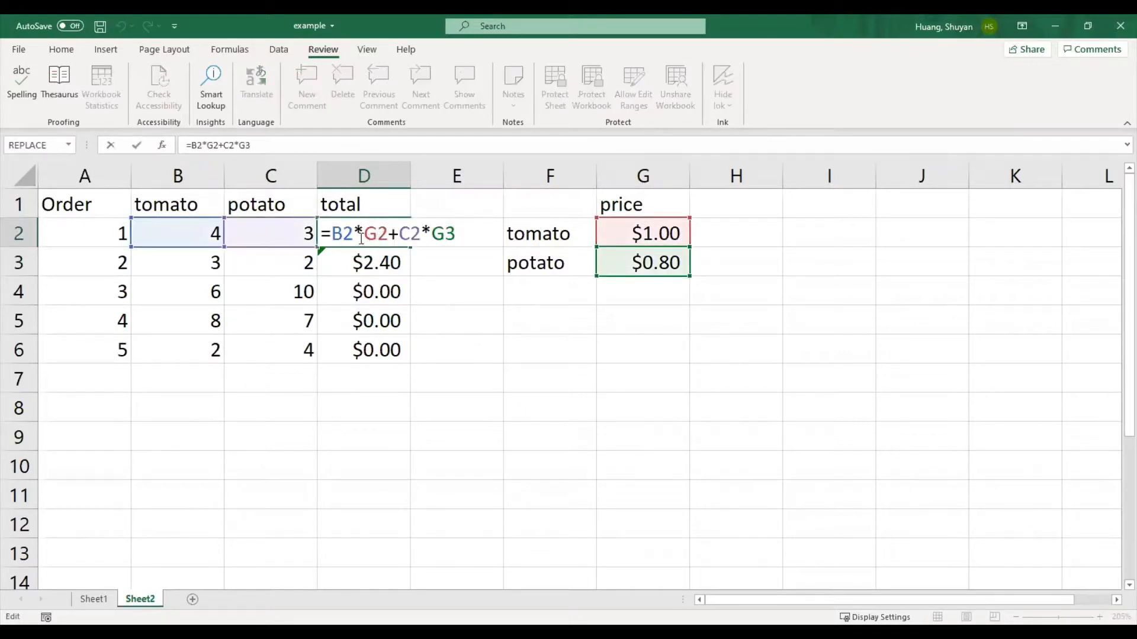
left_click_drag(363, 234, 388, 234)
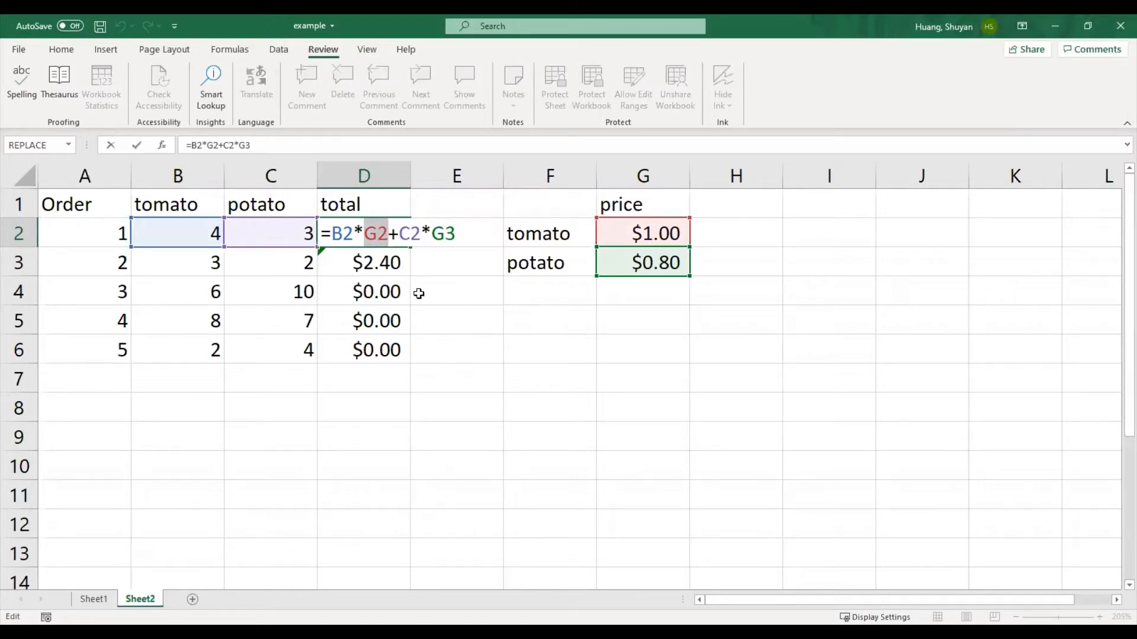
key("F4")
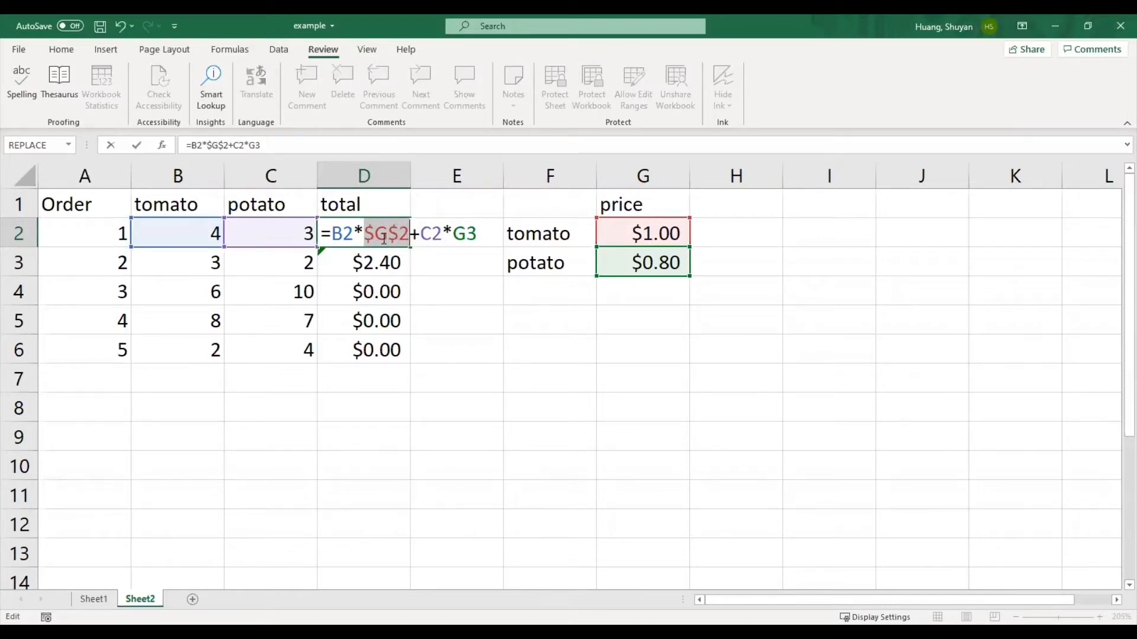
left_click_drag(453, 234, 477, 234)
key("F4")
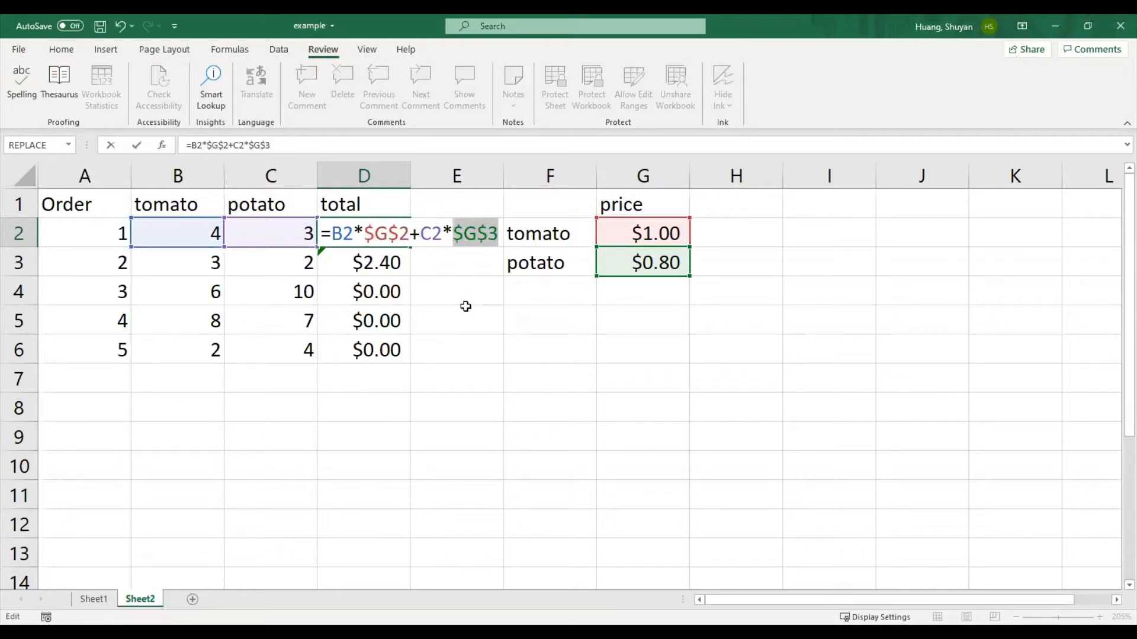
key("Return")
left_click(389, 236)
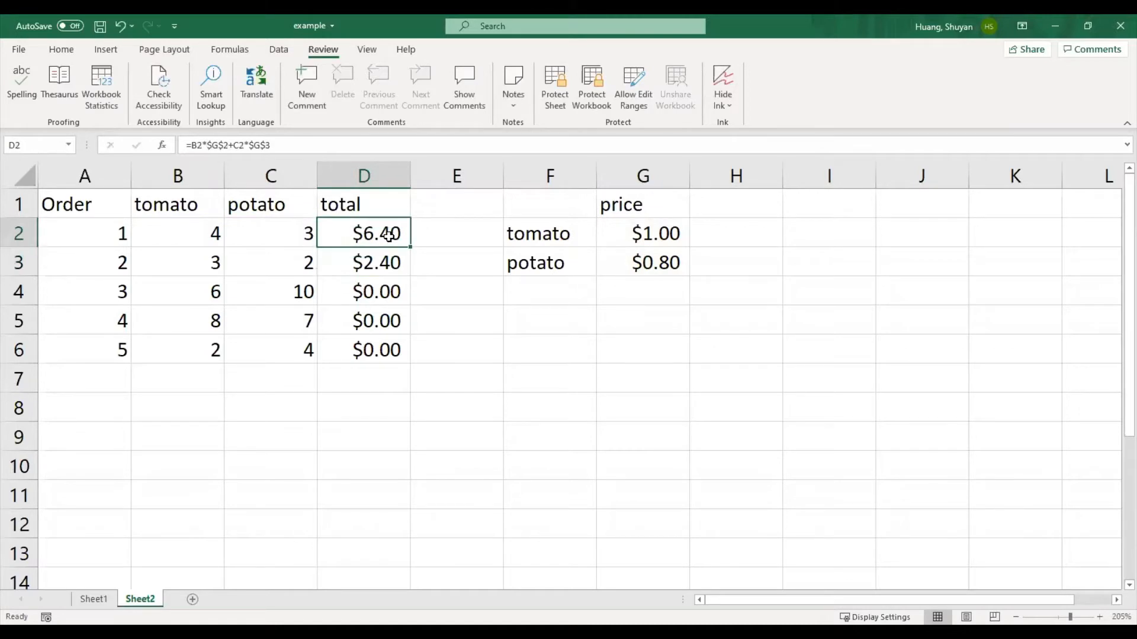
left_click_drag(410, 246, 401, 362)
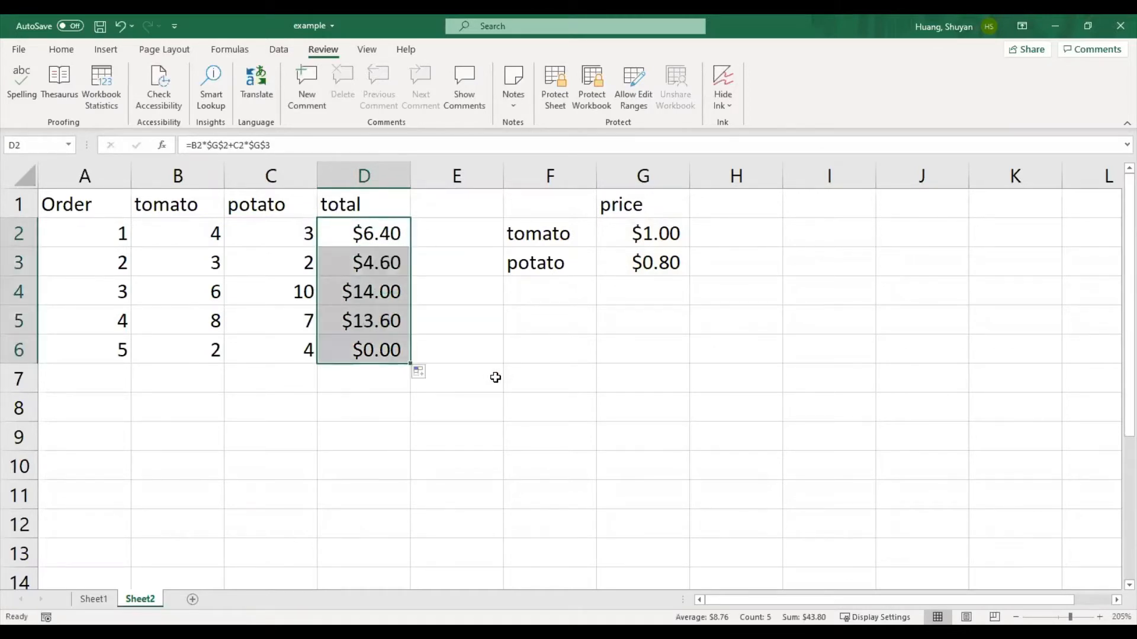
Inspect the copied total formula in D4 and check which cells its quantity and price references point to
left_click(382, 290)
double_click(382, 290)
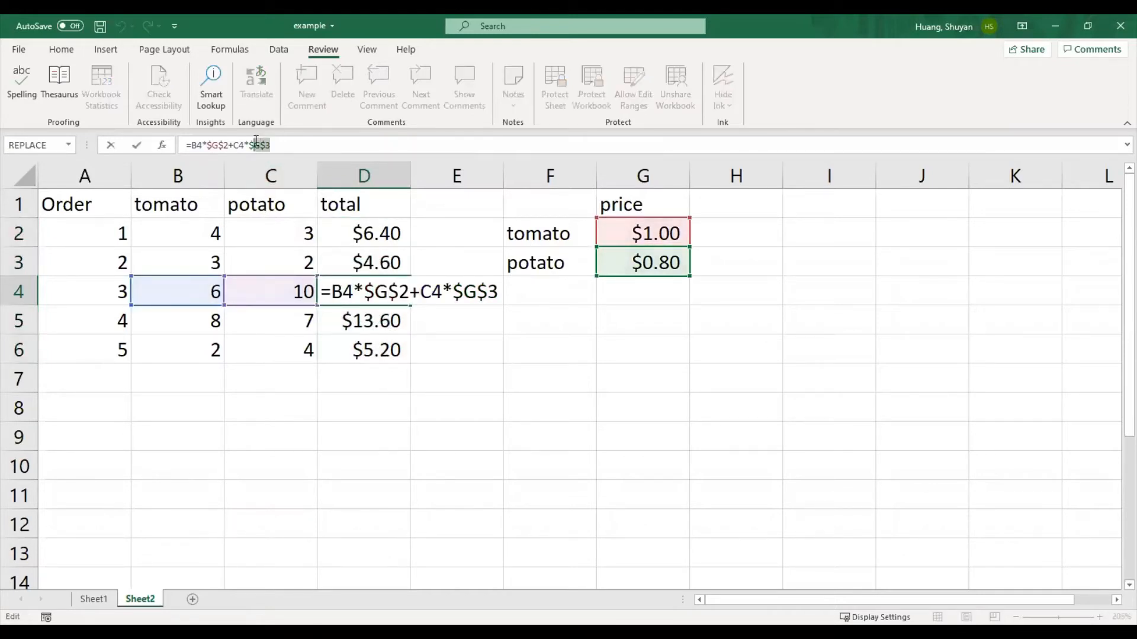
left_click(381, 291)
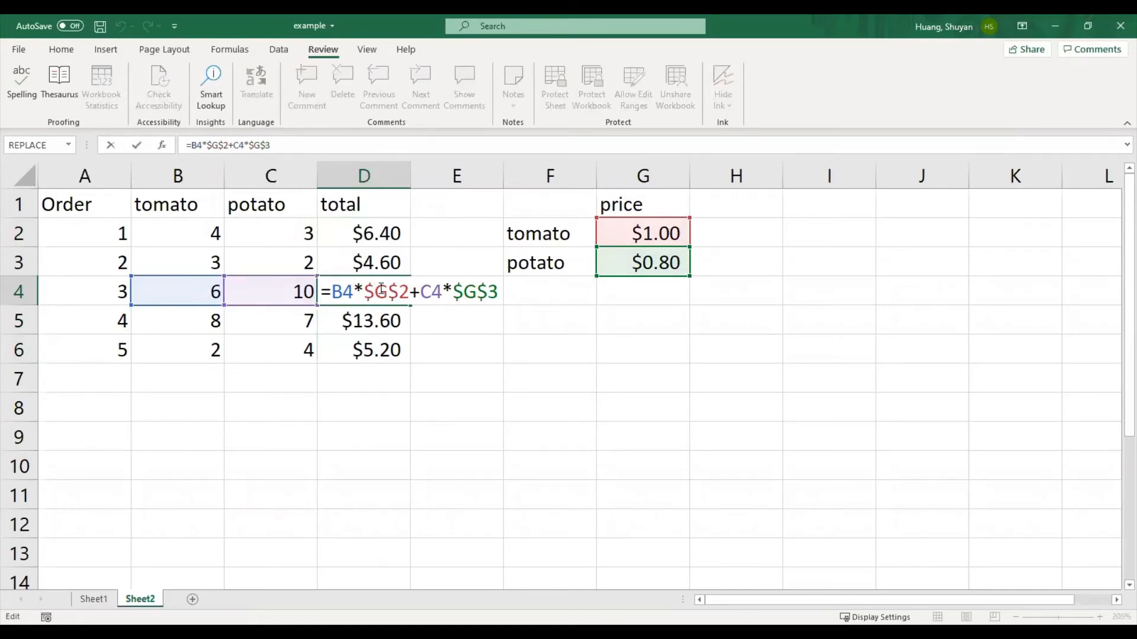
key("Return")
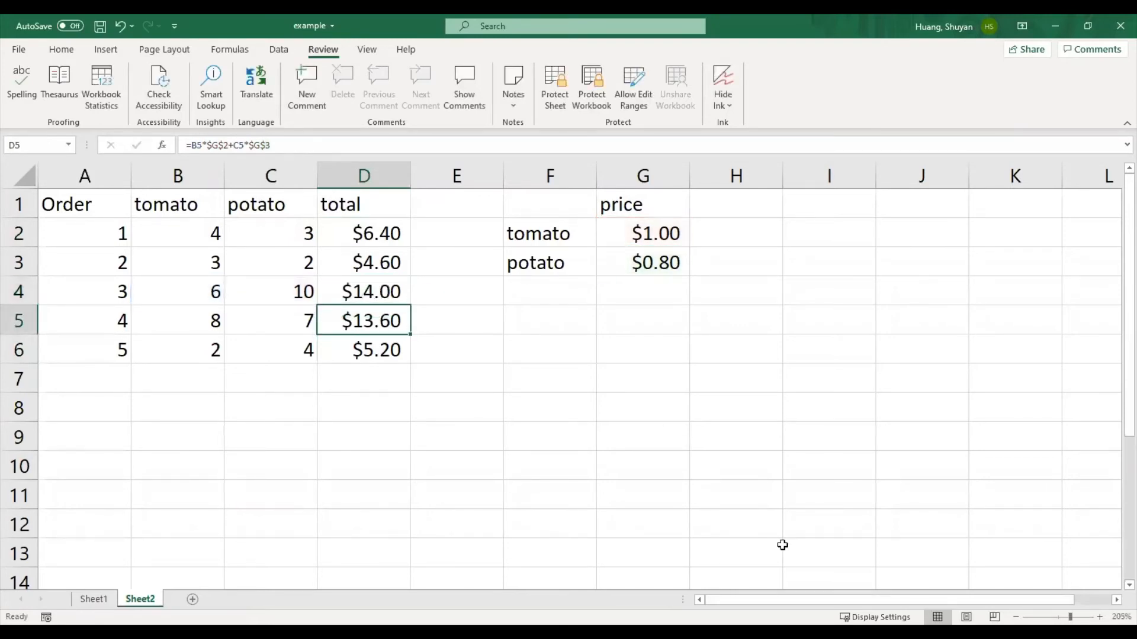